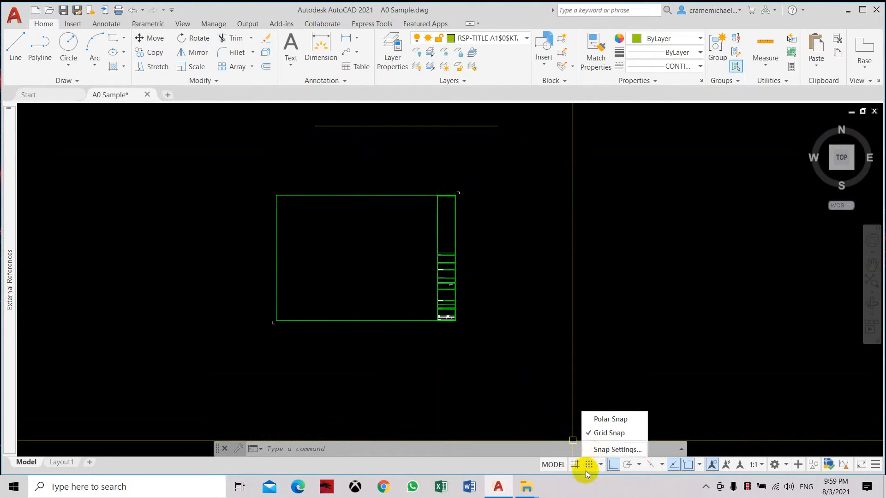
Step: Confirm the object snap settings in Drafting Settings with Endpoint as the only active snap mode
click(602, 450)
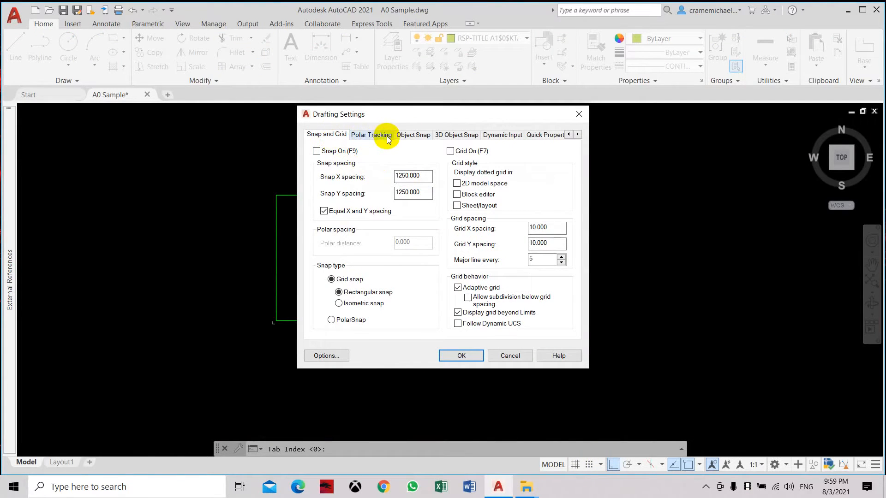
click(418, 135)
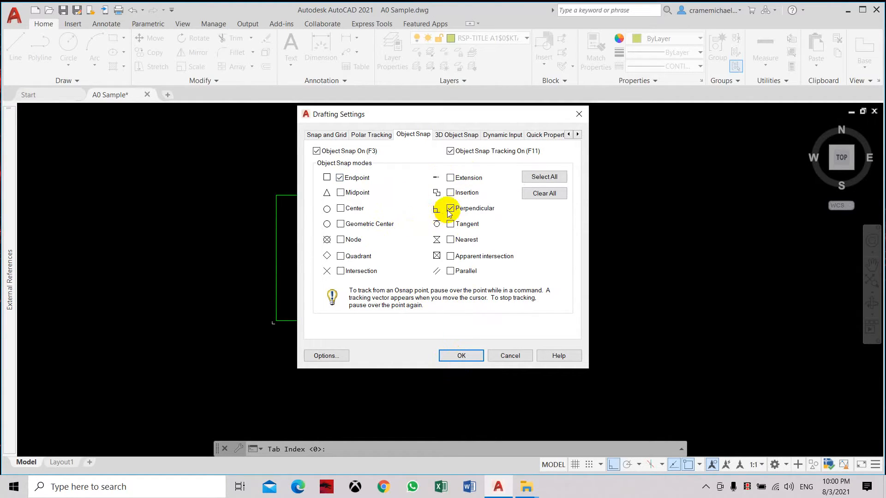
click(449, 355)
Step: Draw a vertical line about 220 units long upward from the left endpoint of the horizontal line above the title block frame
middle_drag(297, 119, 275, 184)
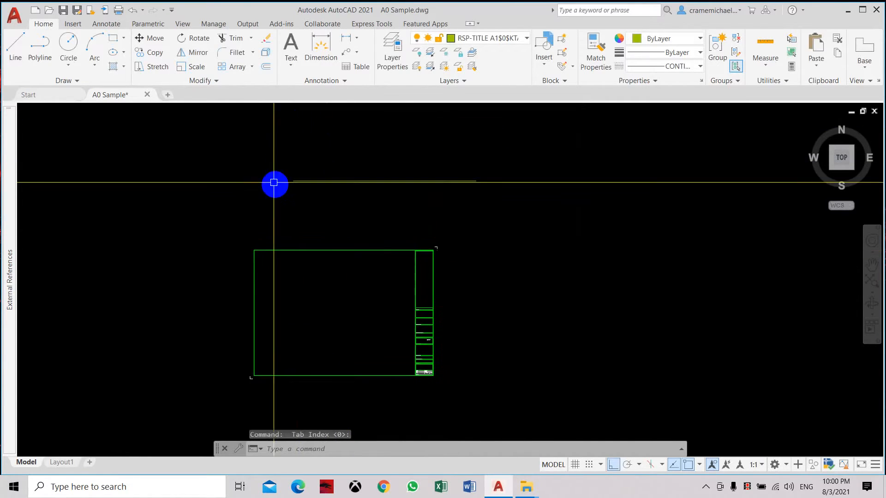
scroll(326, 178, up, 2)
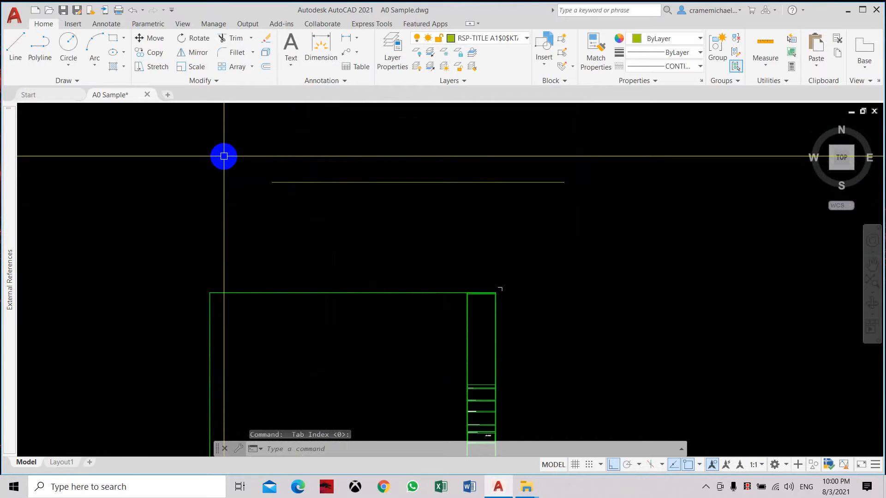
text(l)
key(Return)
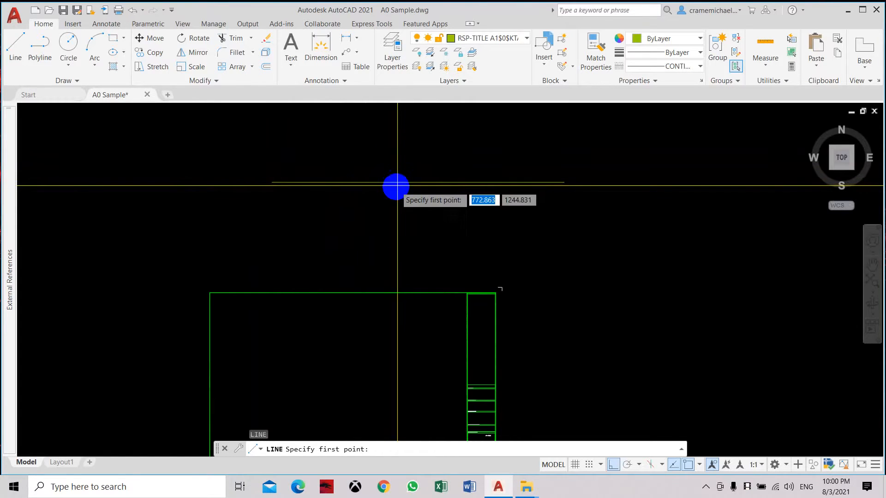
click(272, 182)
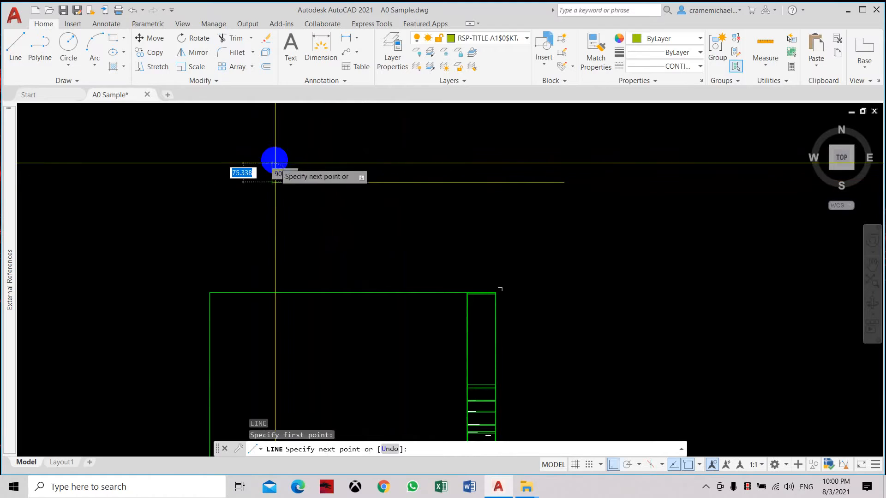
click(285, 127)
right_click(285, 127)
click(302, 134)
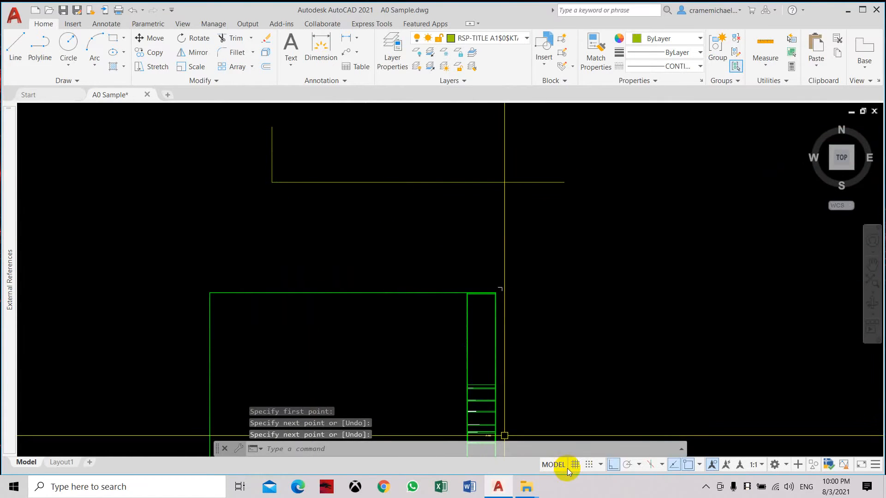
Step: Enable the Midpoint and Perpendicular object snap modes in addition to Endpoint
click(601, 464)
click(607, 453)
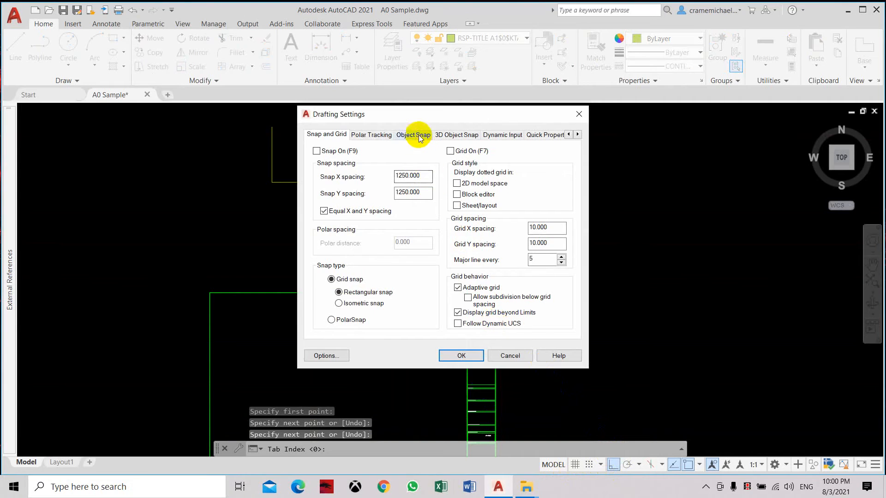
click(413, 134)
click(341, 193)
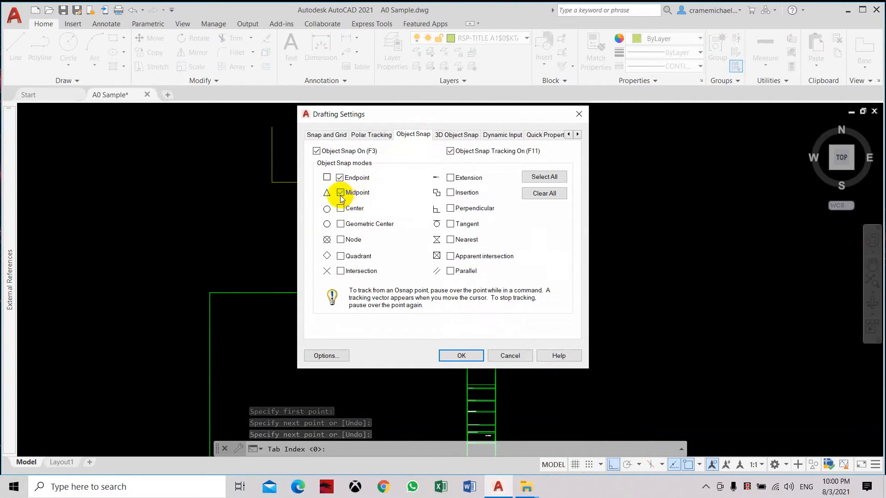
click(450, 208)
click(460, 355)
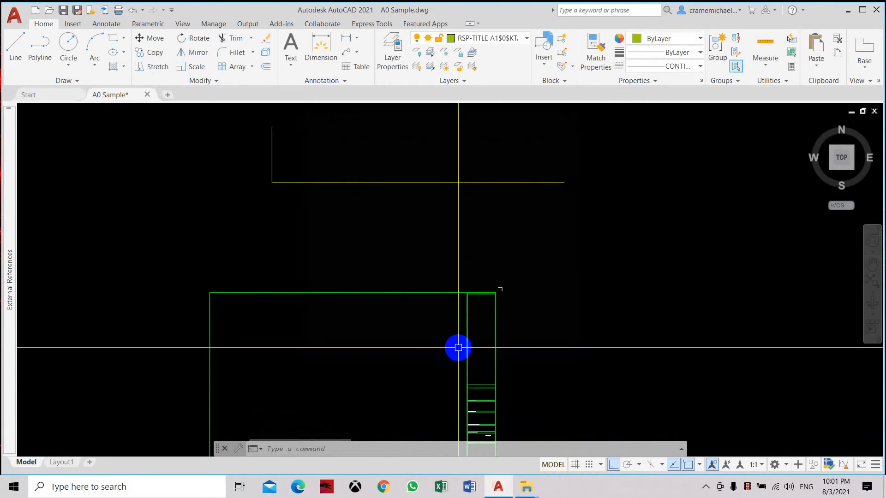
Step: Draw a vertical line about 478 units long upward from the midpoint of the long horizontal line
middle_drag(329, 233, 270, 282)
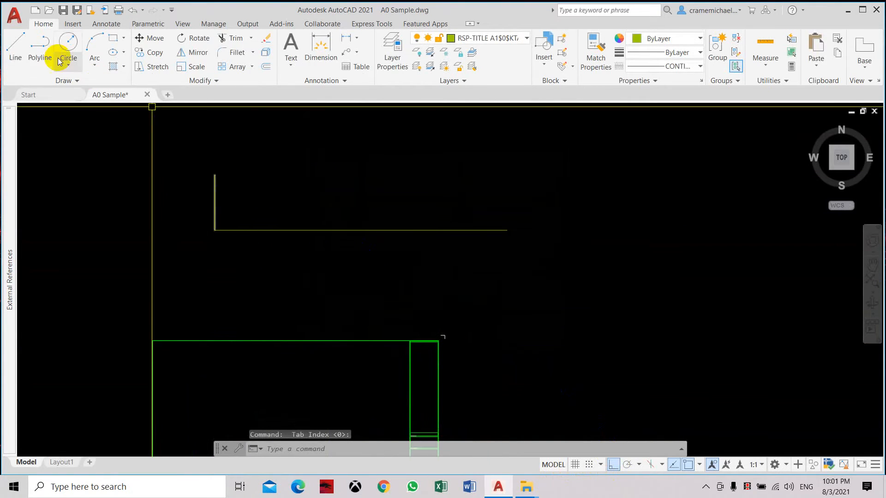
click(20, 46)
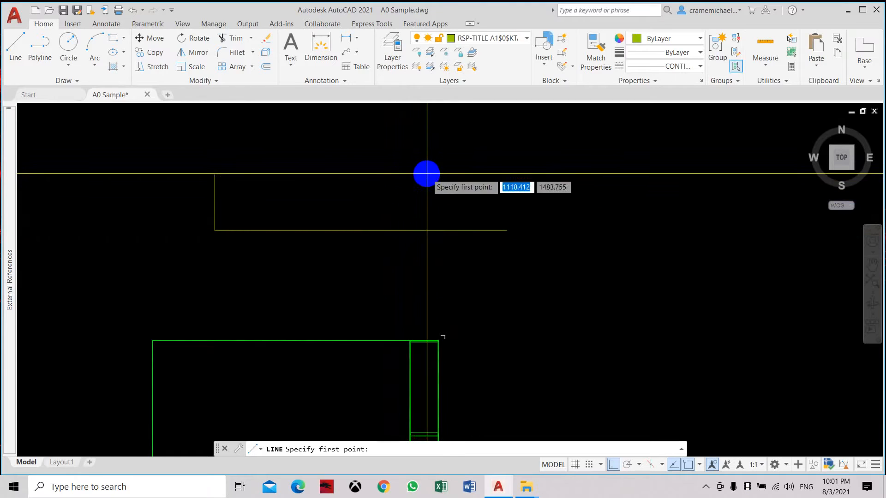
click(372, 230)
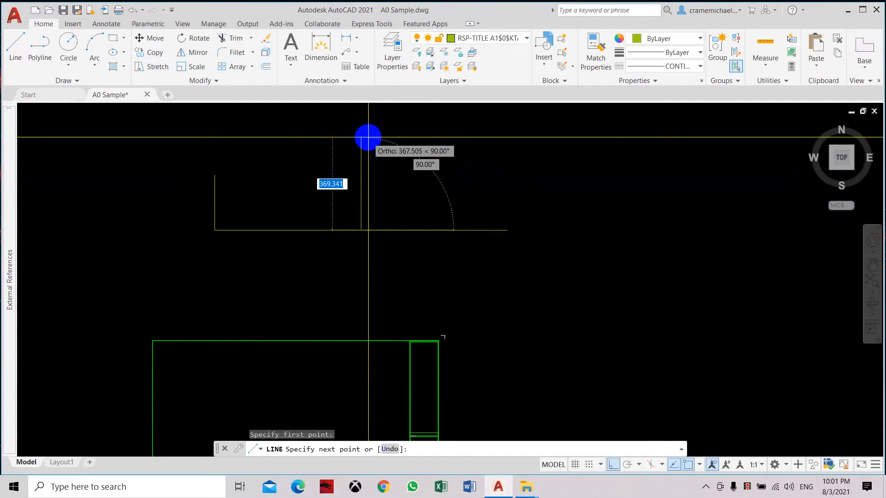
middle_drag(378, 131, 369, 154)
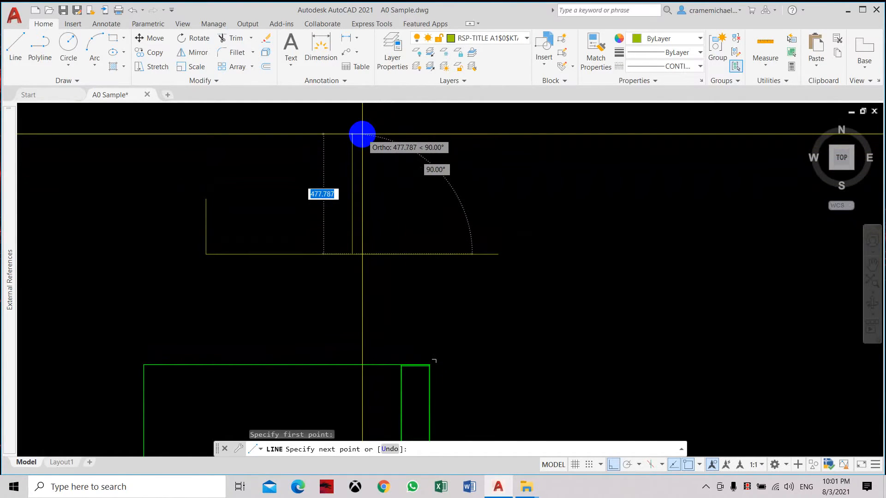
click(362, 133)
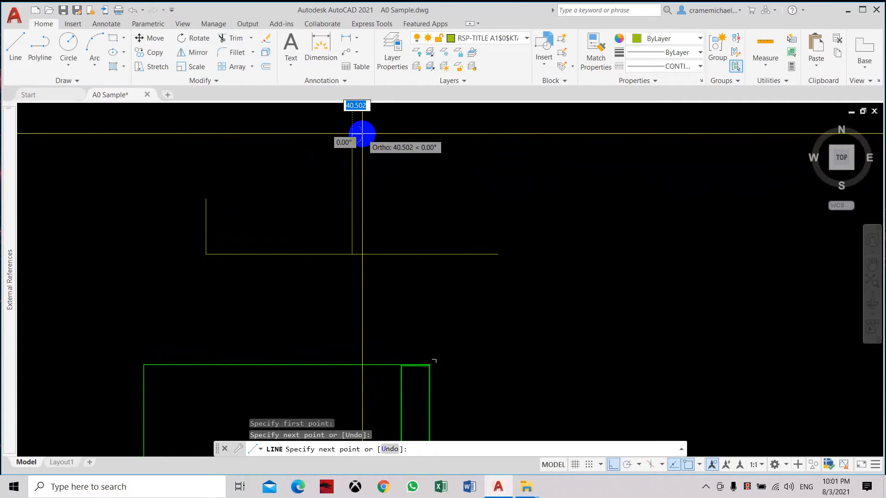
right_click(384, 134)
click(408, 141)
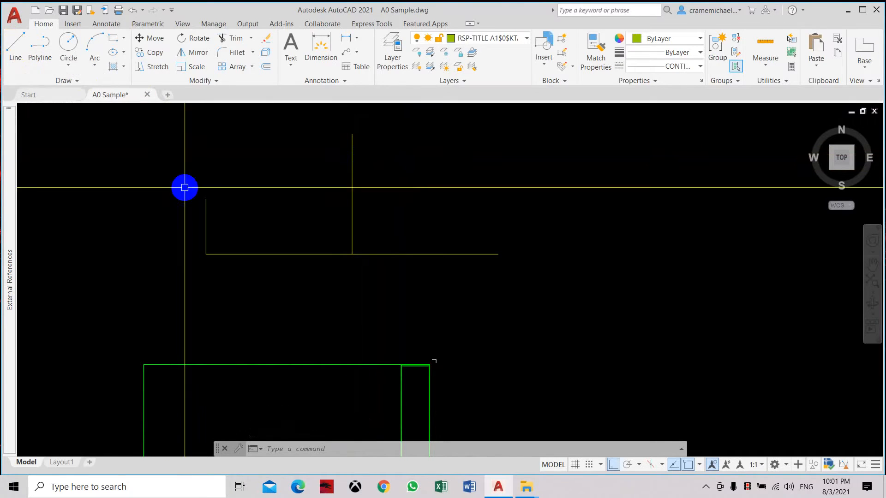
Step: Confirm the object snap settings with Endpoint, Midpoint and Perpendicular enabled
click(600, 465)
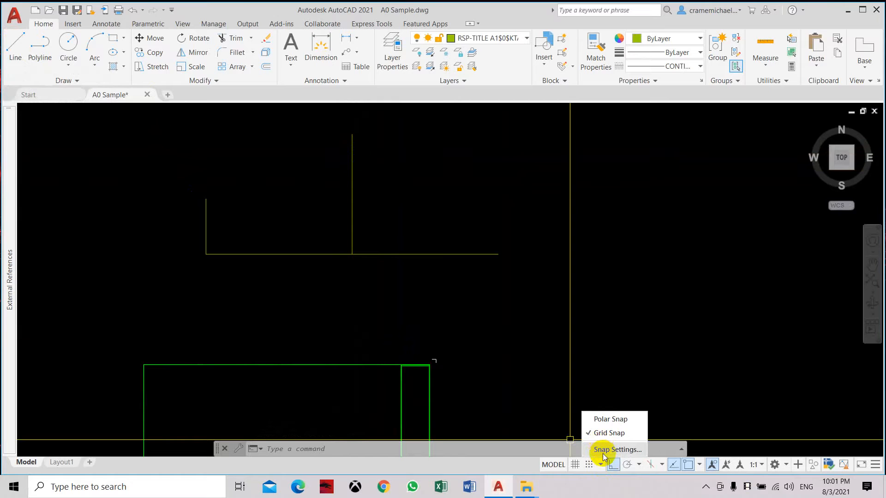
click(604, 450)
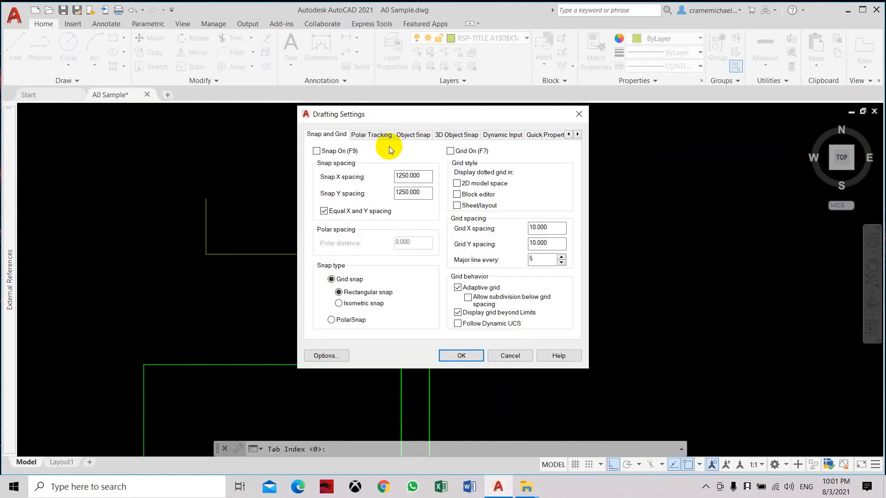
click(406, 134)
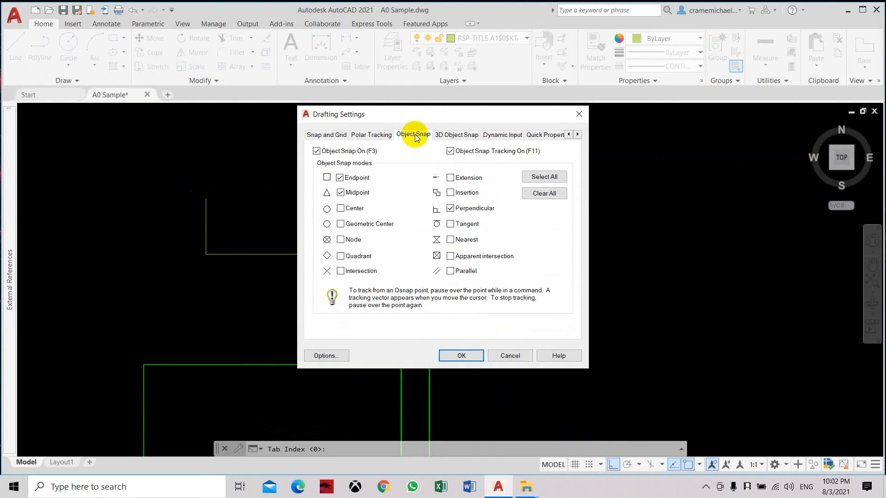
click(461, 356)
Step: Draw a line from a free point right of the middle vertical line to that line, turning Ortho off and ending it perpendicular
click(15, 46)
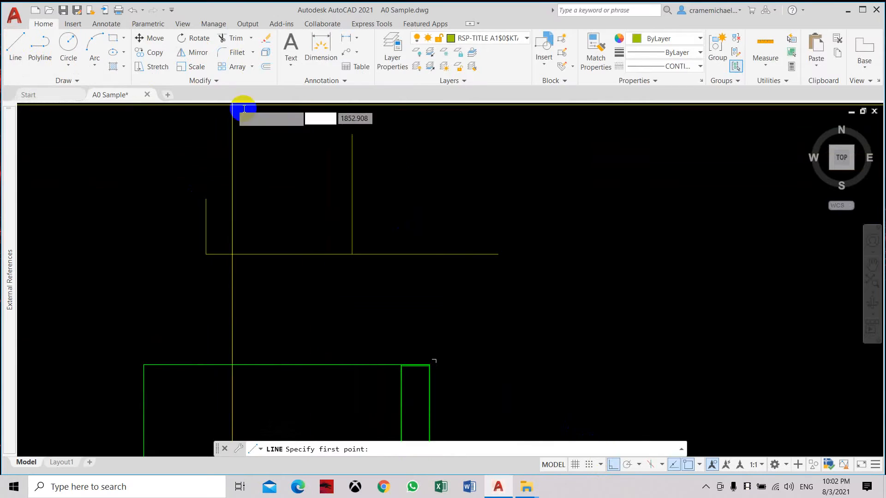
click(490, 162)
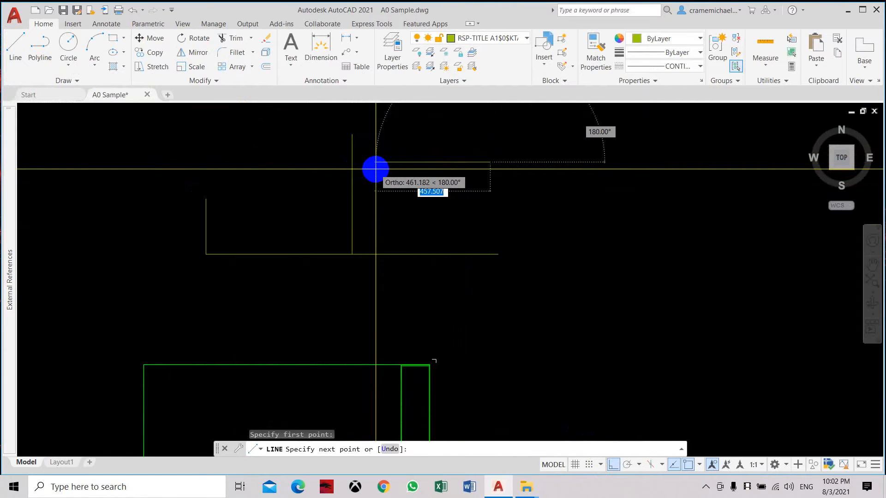
key(F8)
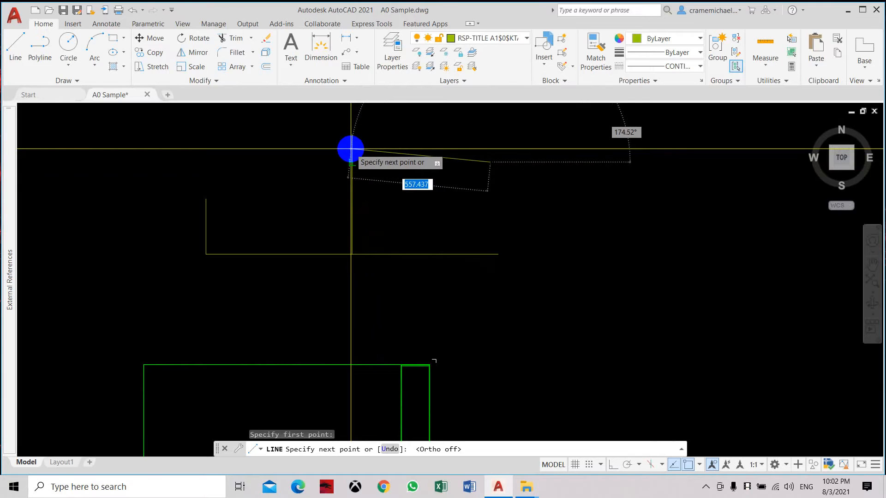
click(350, 149)
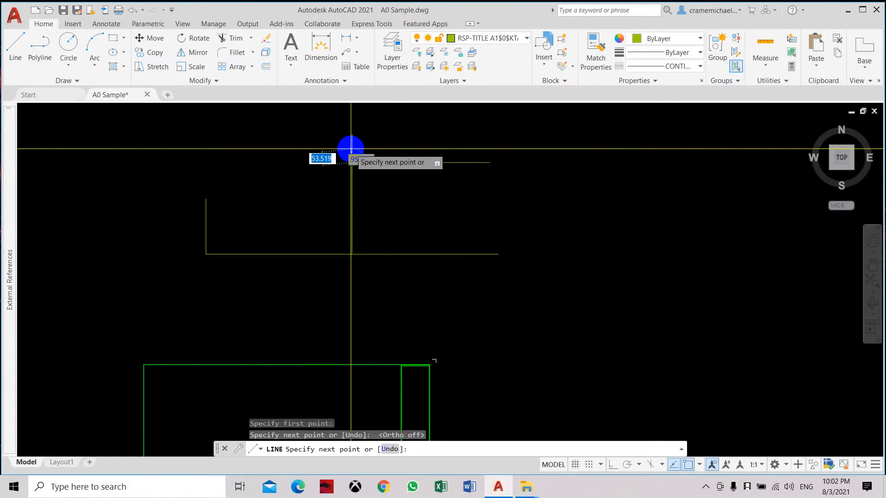
scroll(374, 174, up, 2)
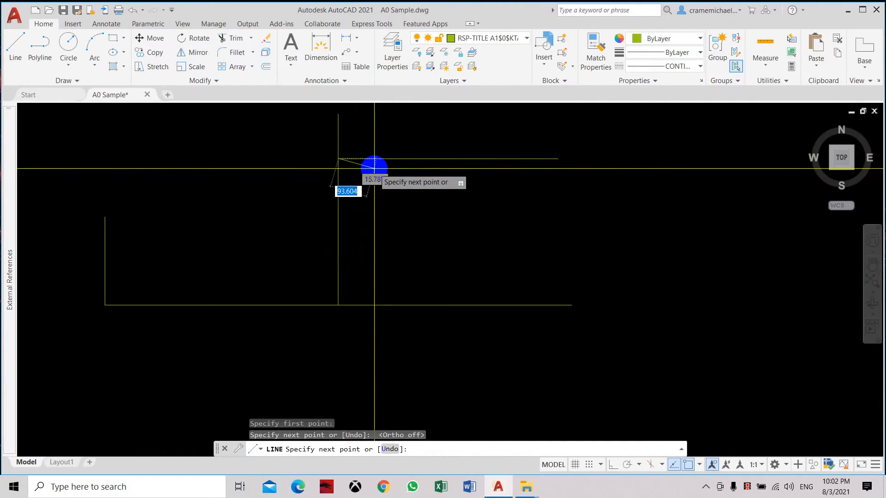
right_click(346, 179)
click(363, 186)
Step: Enable the Center object snap mode alongside Endpoint, Midpoint and Perpendicular
middle_drag(392, 201, 392, 222)
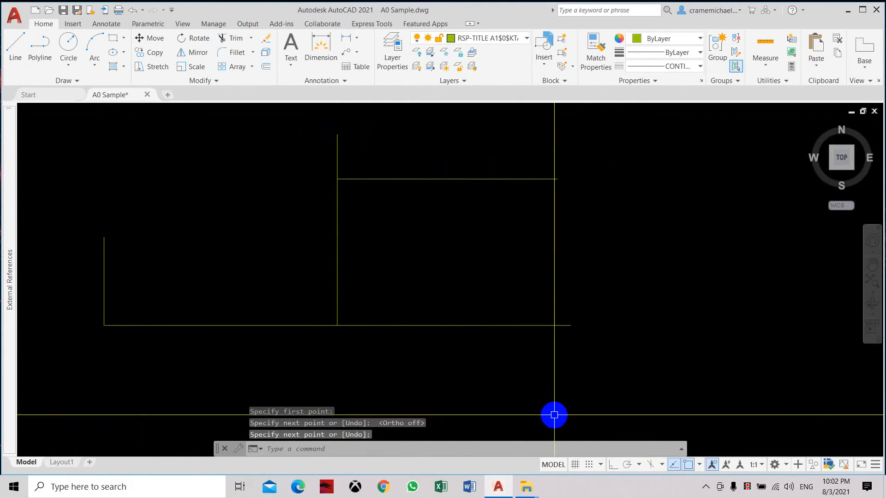
middle_drag(419, 289, 414, 316)
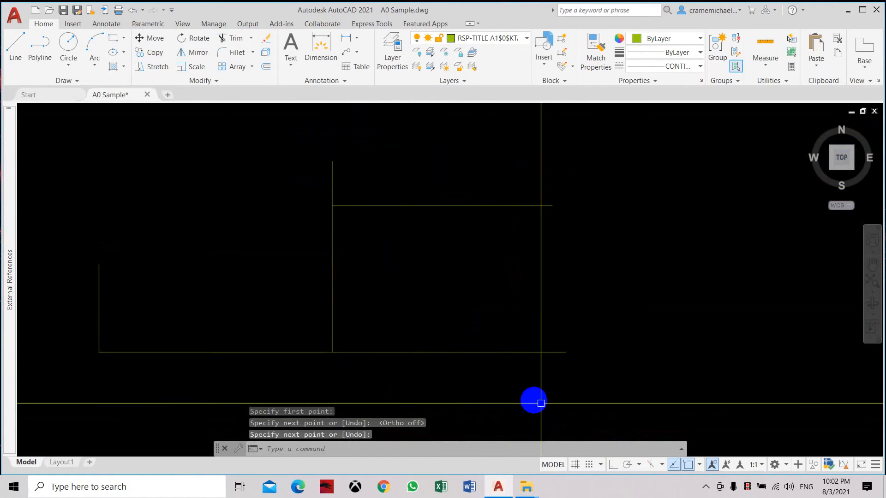
click(600, 465)
click(601, 450)
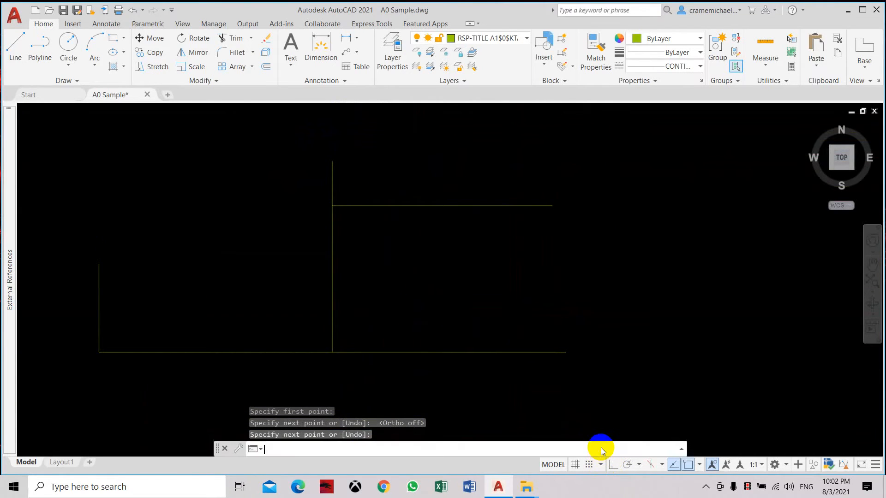
click(408, 135)
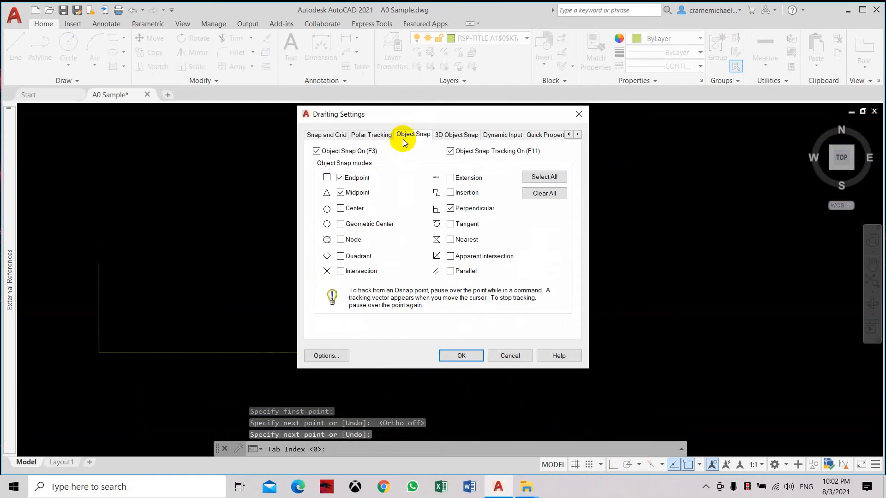
click(461, 356)
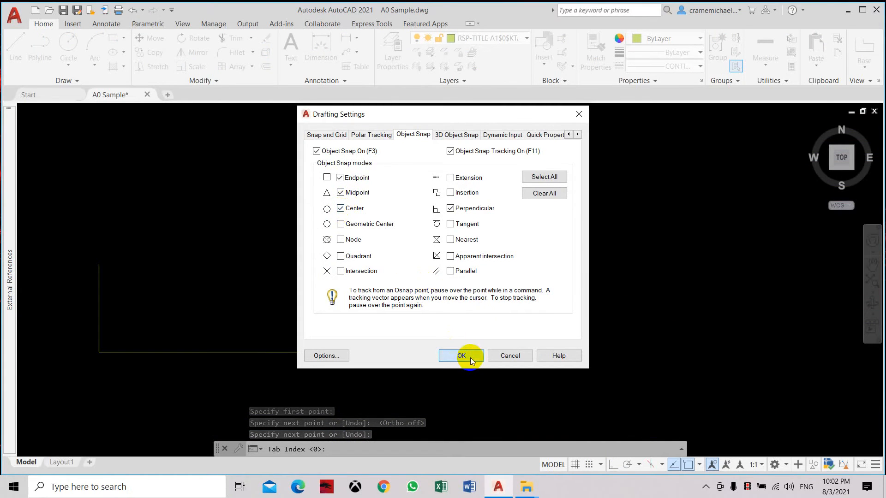
Step: Draw a circle in the empty area above the short vertical line, left of the middle vertical line
middle_drag(194, 178, 286, 213)
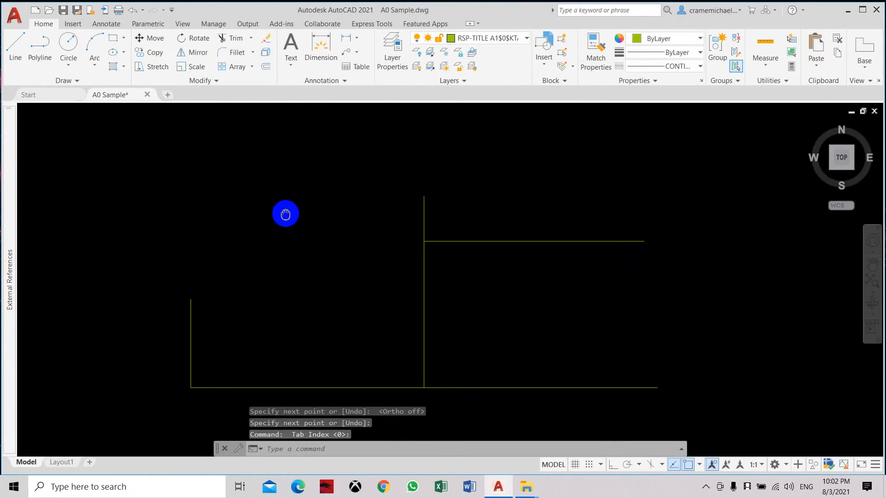
click(67, 45)
click(230, 194)
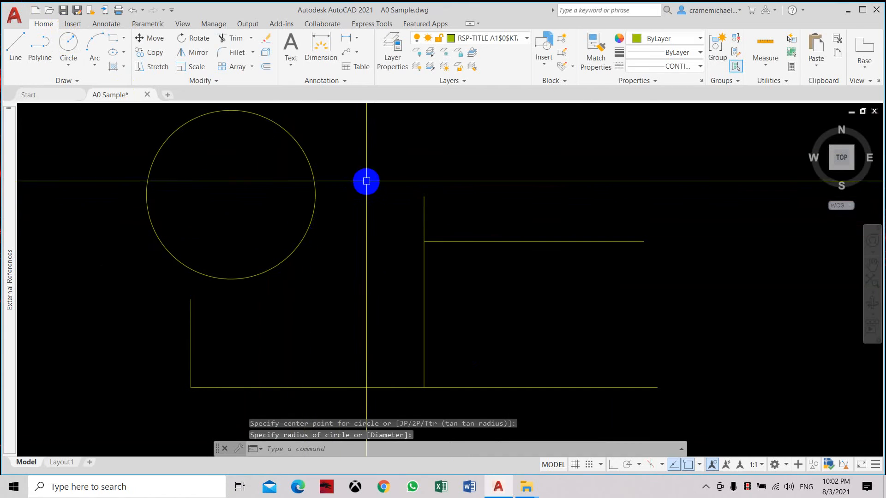
Step: Draw a horizontal line from the circle's center to the upper end of the middle vertical line, using the Perpendicular snap
click(16, 44)
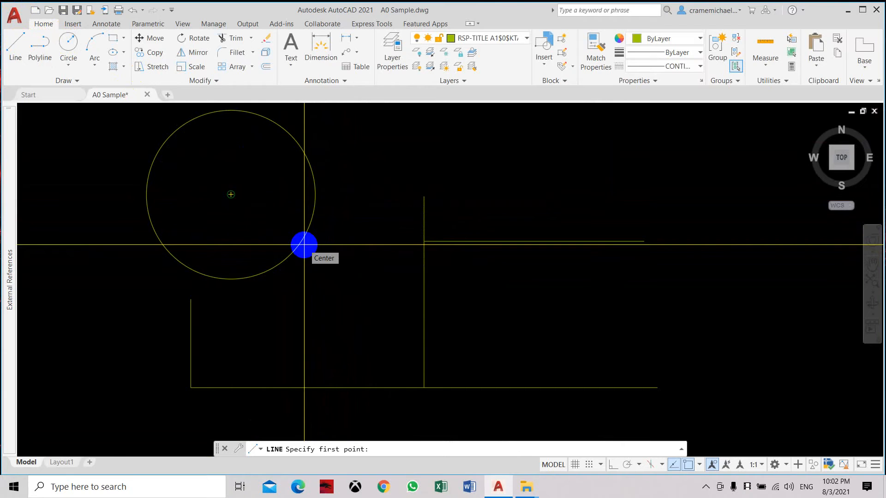
click(304, 244)
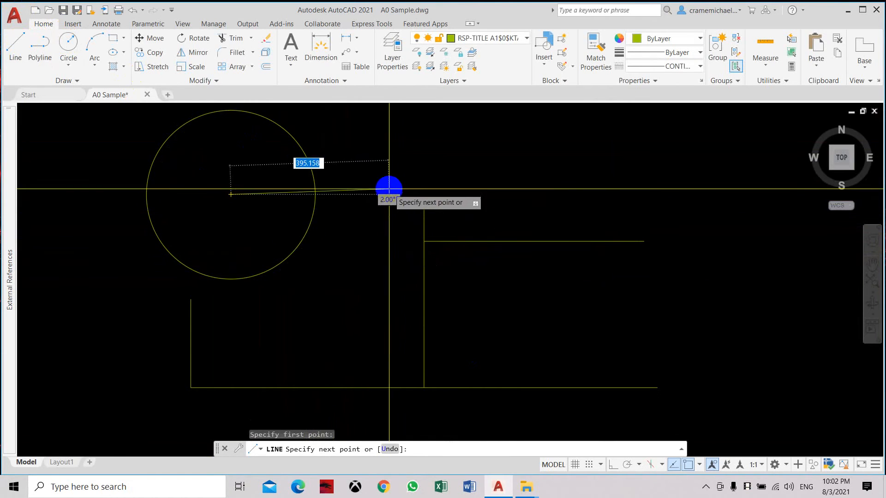
click(424, 194)
right_click(510, 173)
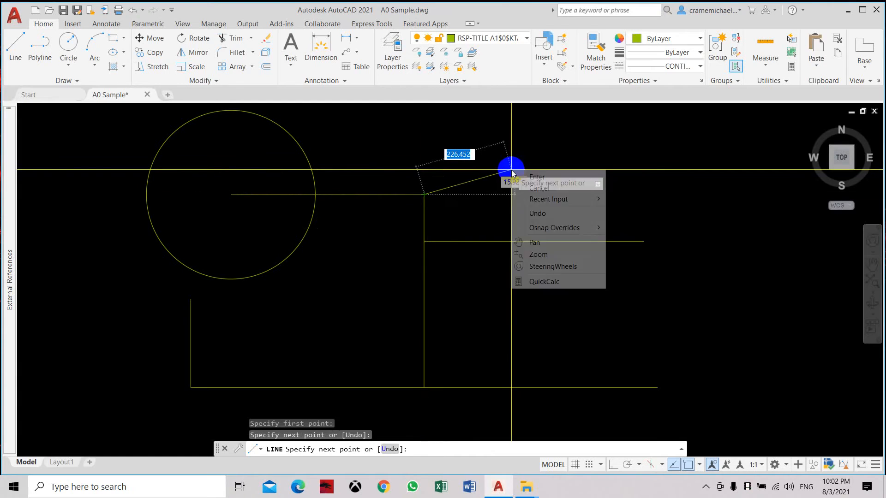
click(526, 176)
key(Escape)
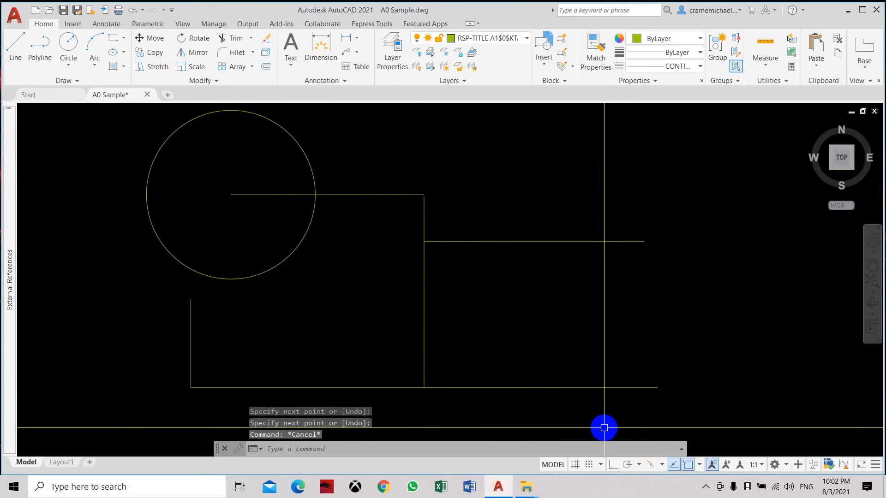
Step: Enable the Quadrant and Intersection object snap modes alongside Endpoint, Midpoint, Center and Perpendicular
click(640, 465)
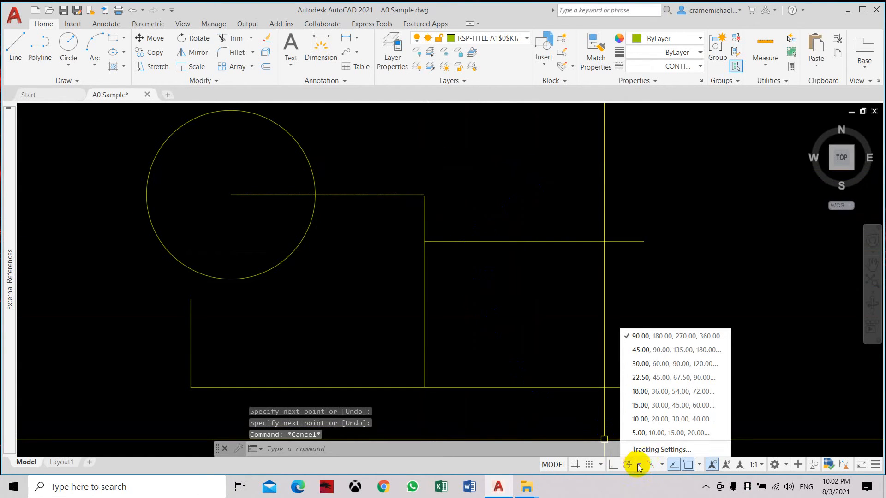
click(600, 464)
click(604, 448)
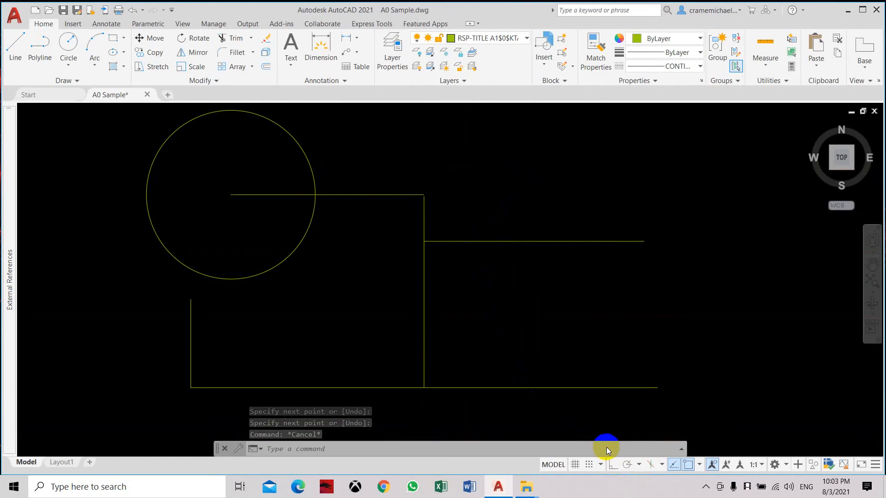
click(417, 135)
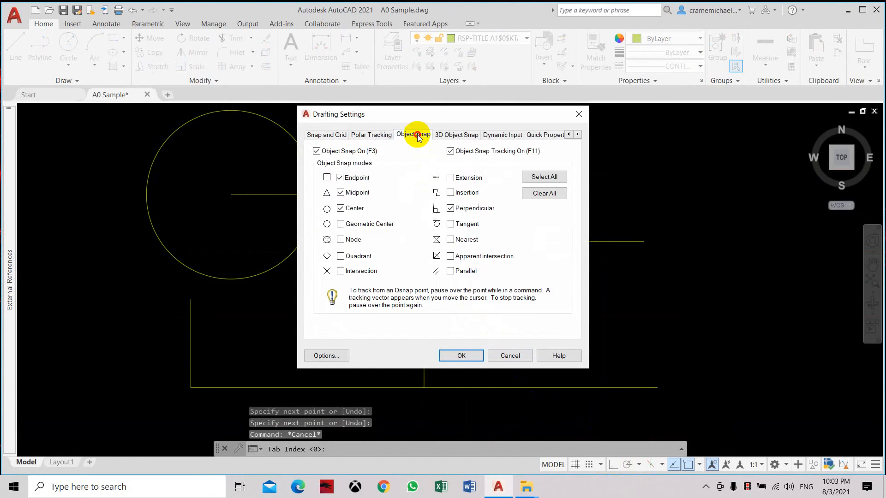
click(340, 256)
click(340, 271)
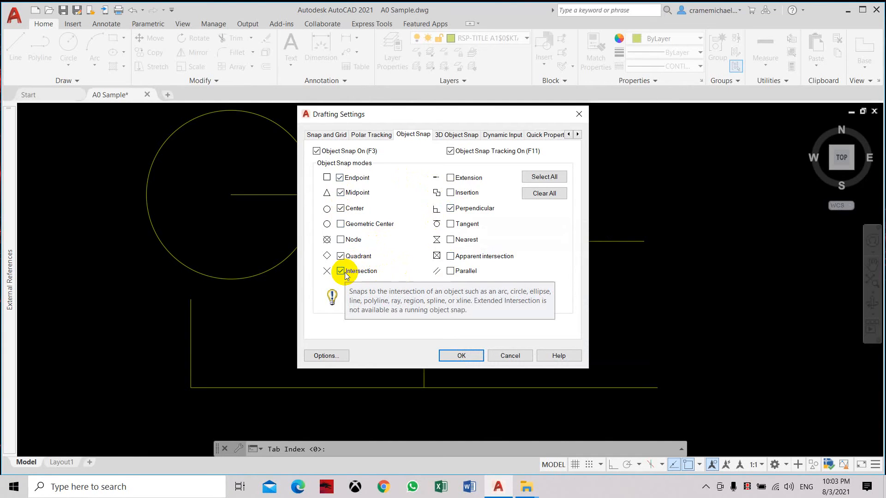
click(462, 356)
Step: Draw a vertical line about 162 units long upward from the circle's top quadrant point
middle_drag(279, 188, 313, 262)
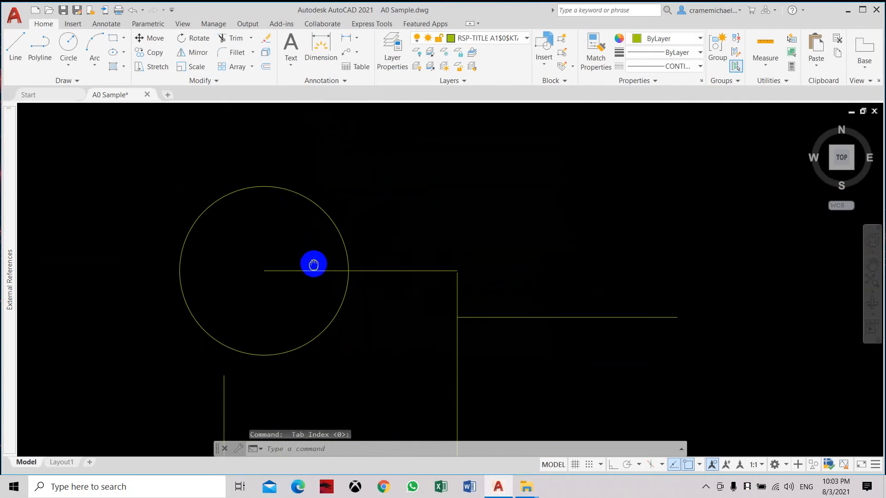
click(16, 43)
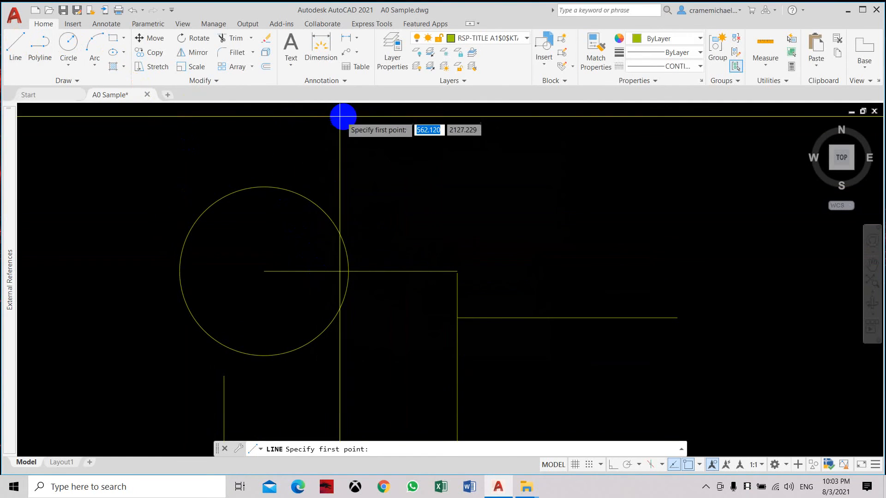
click(265, 187)
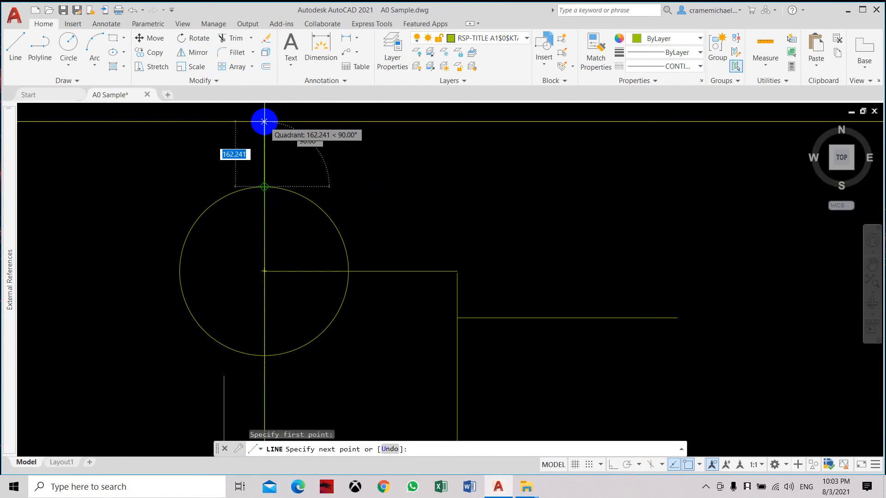
click(264, 122)
key(Escape)
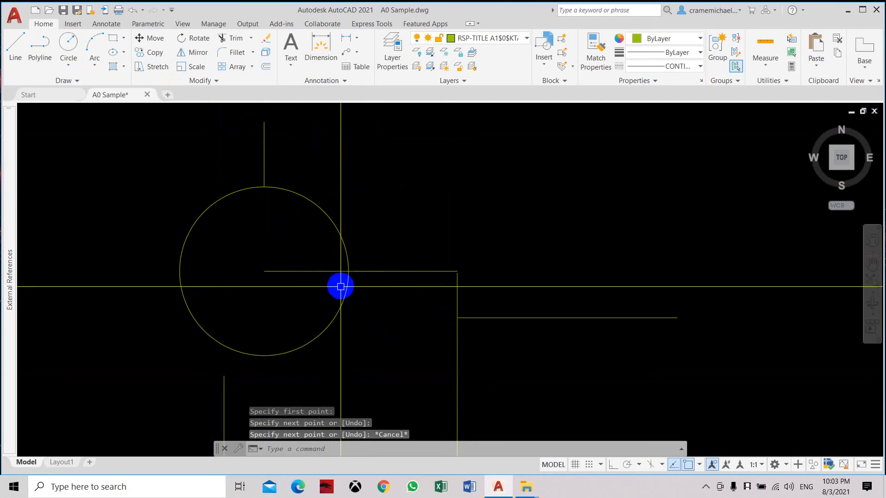
Step: Draw a slanted line about 260 units long from a free point upper right of the circle to the circle's intersection with the horizontal line
click(15, 44)
click(419, 195)
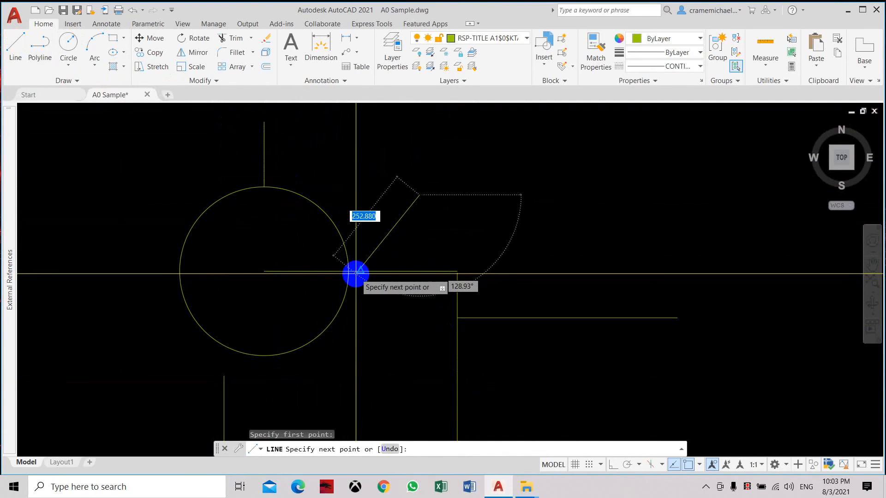
scroll(349, 271, down, 2)
scroll(349, 272, up, 10)
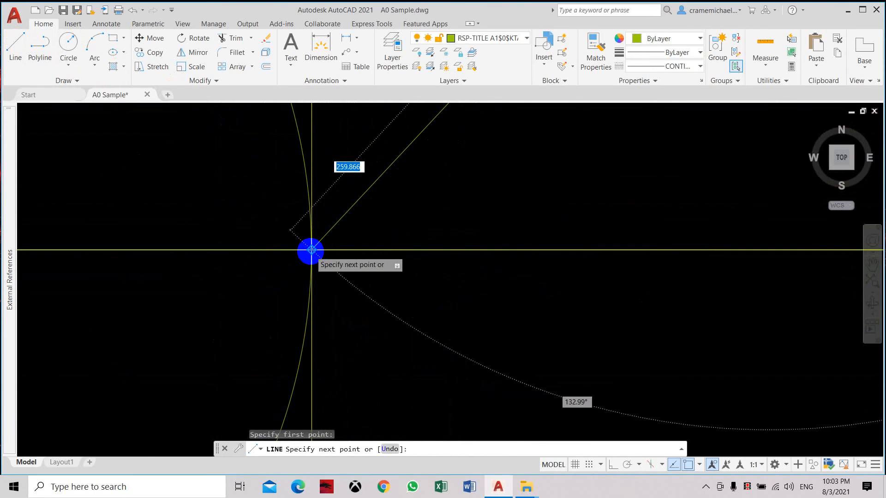
click(311, 250)
right_click(422, 233)
click(434, 240)
scroll(435, 234, down, 5)
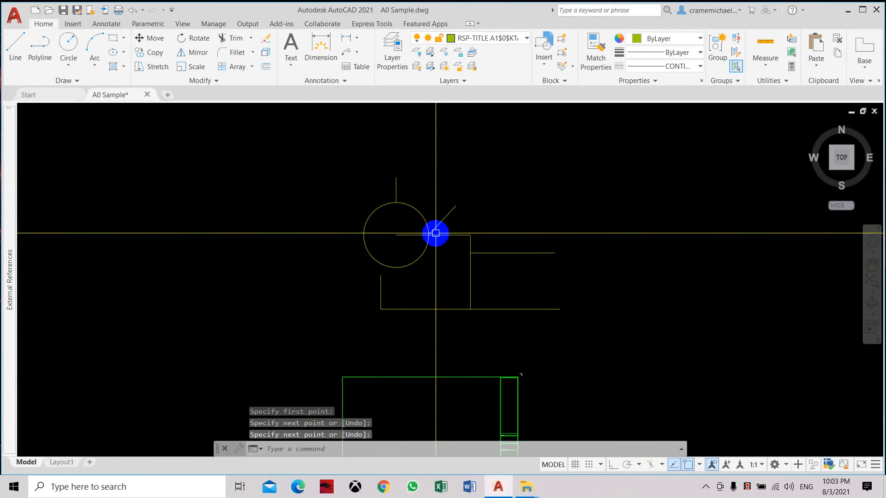
mouse_move(534, 332)
middle_down()
mouse_move(486, 289)
mouse_move(487, 333)
middle_up()
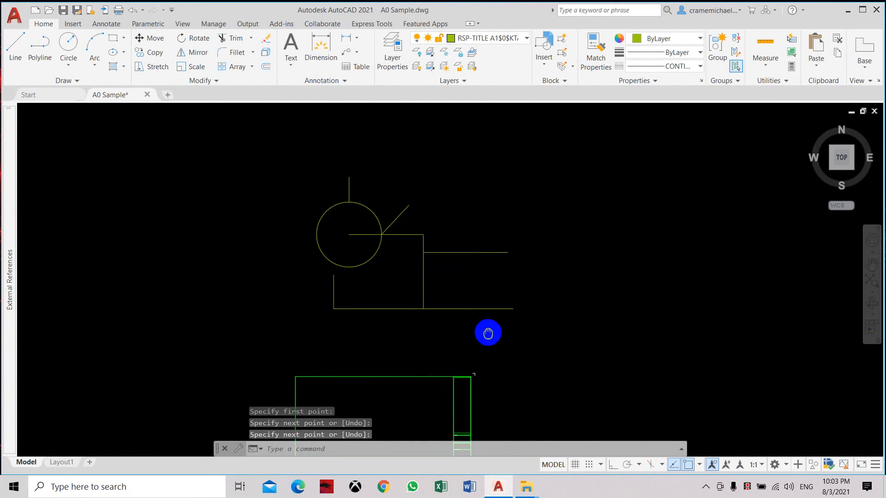
Step: Open the object snap mode settings in Drafting Settings
click(601, 464)
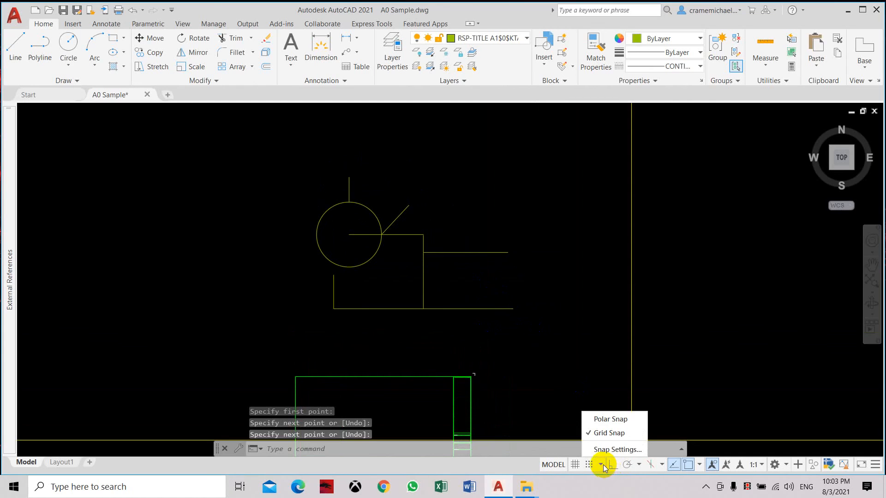
click(617, 449)
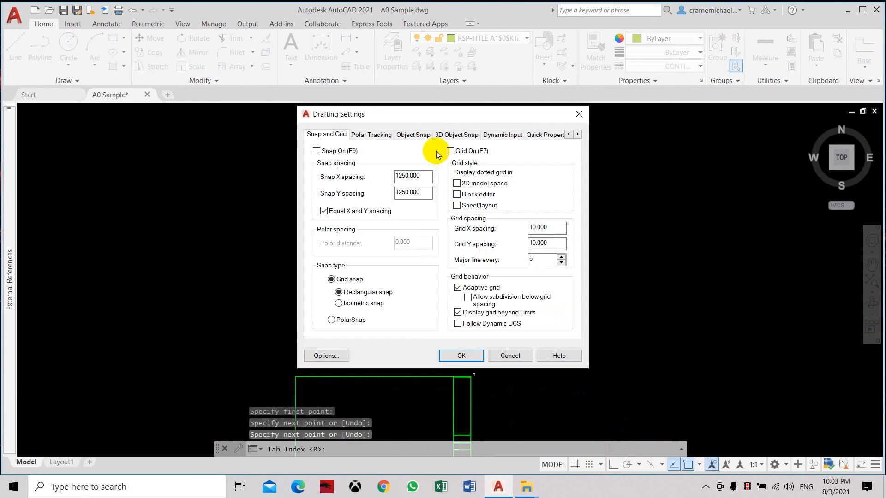
click(417, 137)
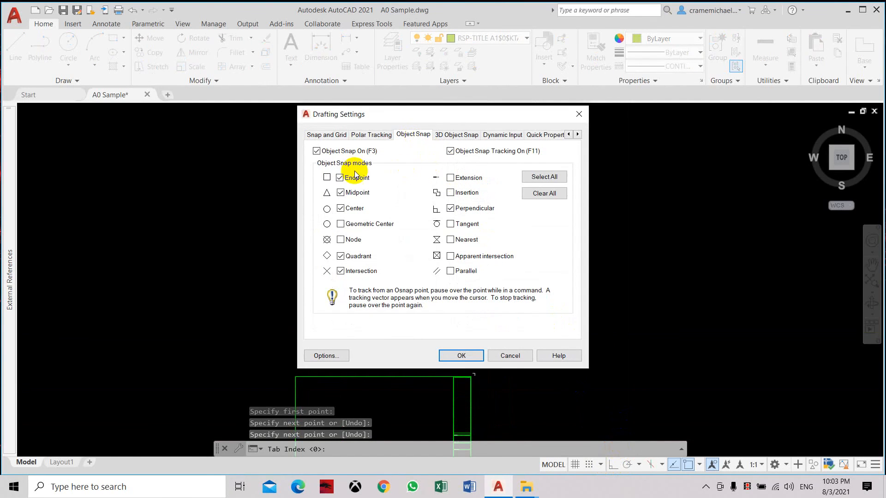